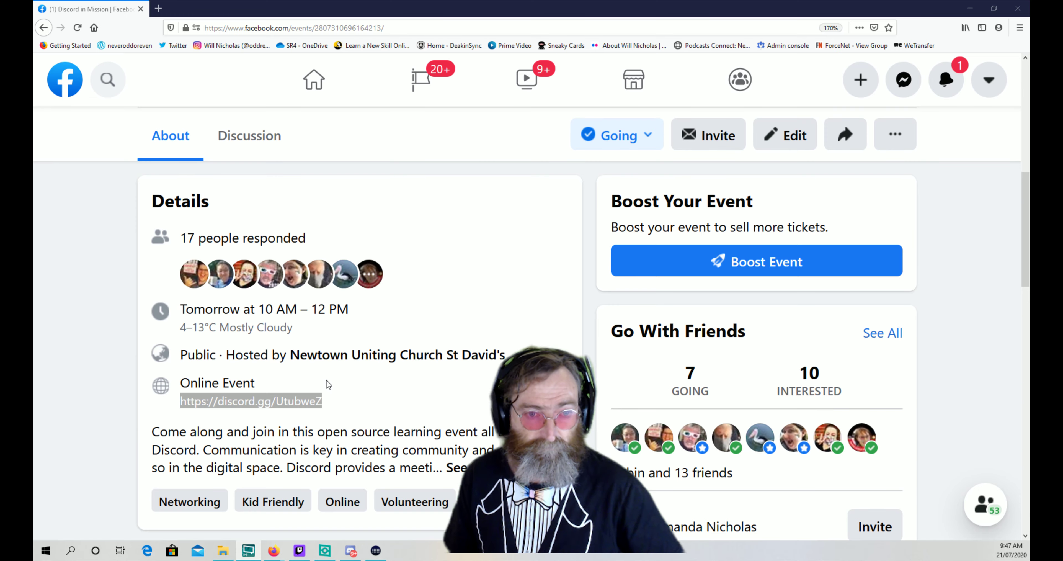
- Copy the Discord invite link from the details of the Discord in Mission event page
scroll(328, 384, down, 3)
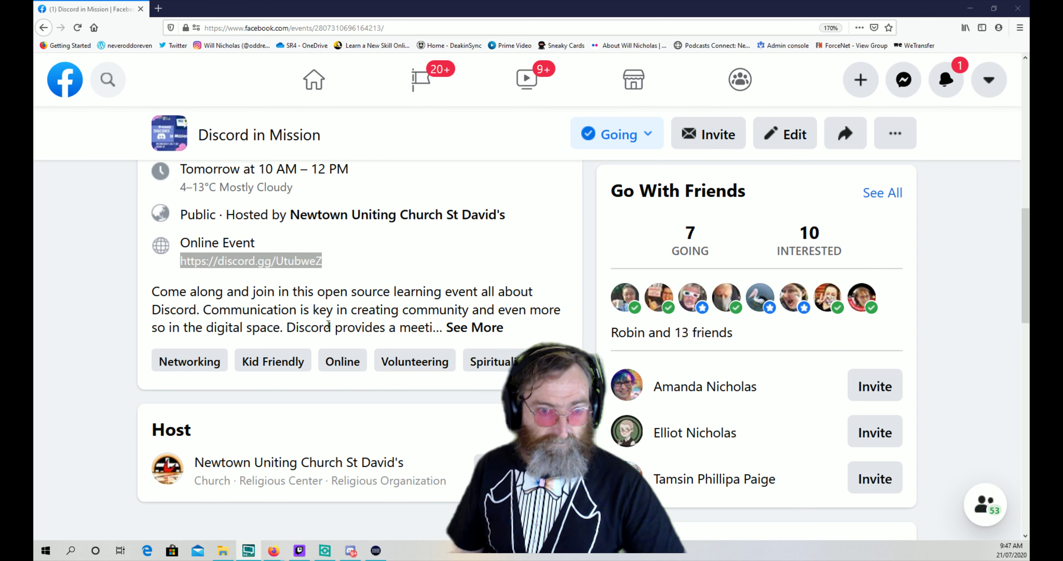
scroll(247, 212, up, 10)
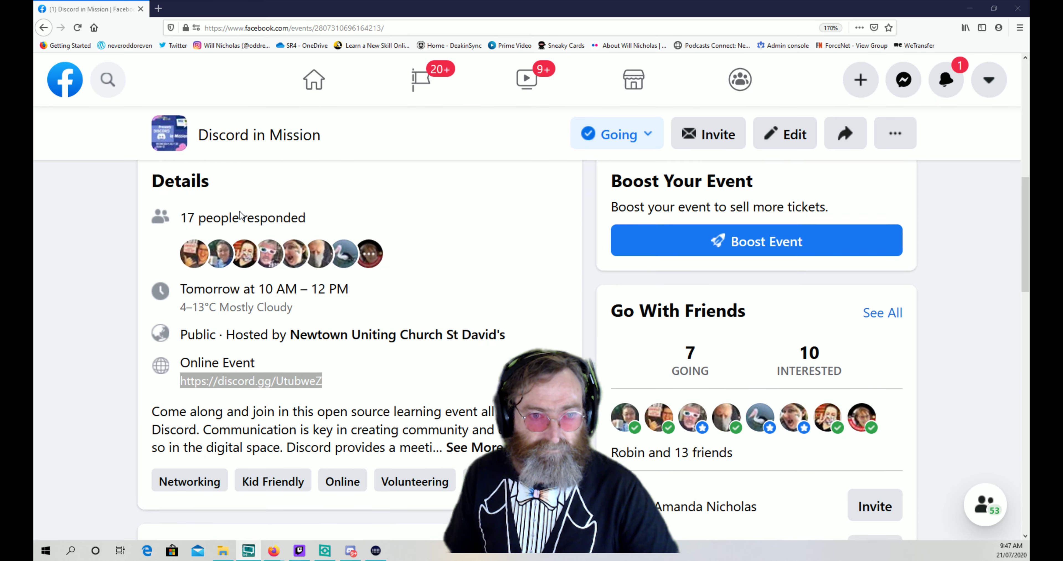
scroll(264, 214, up, 3)
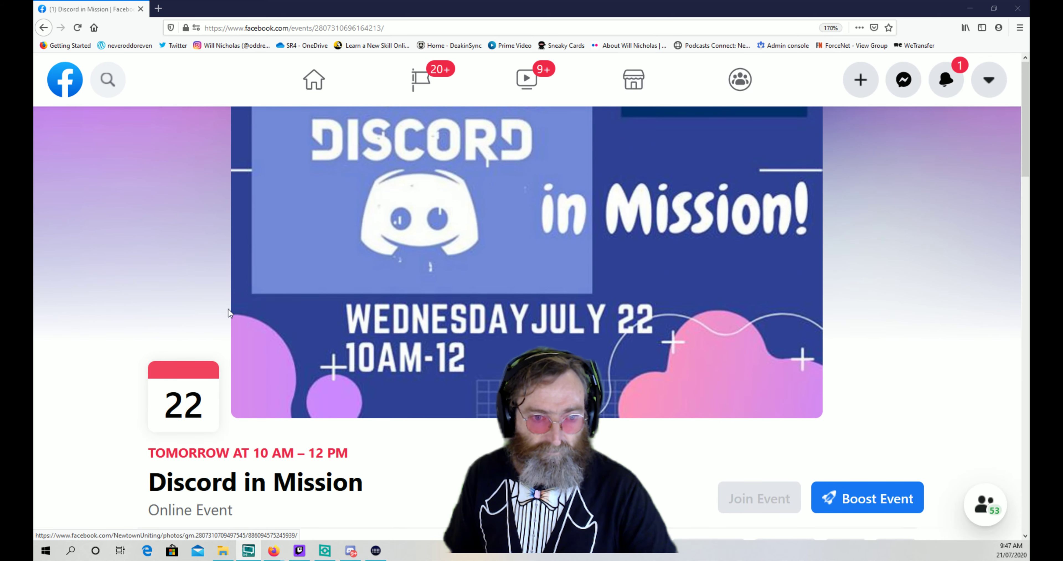
scroll(261, 348, down, 4)
scroll(256, 350, down, 6)
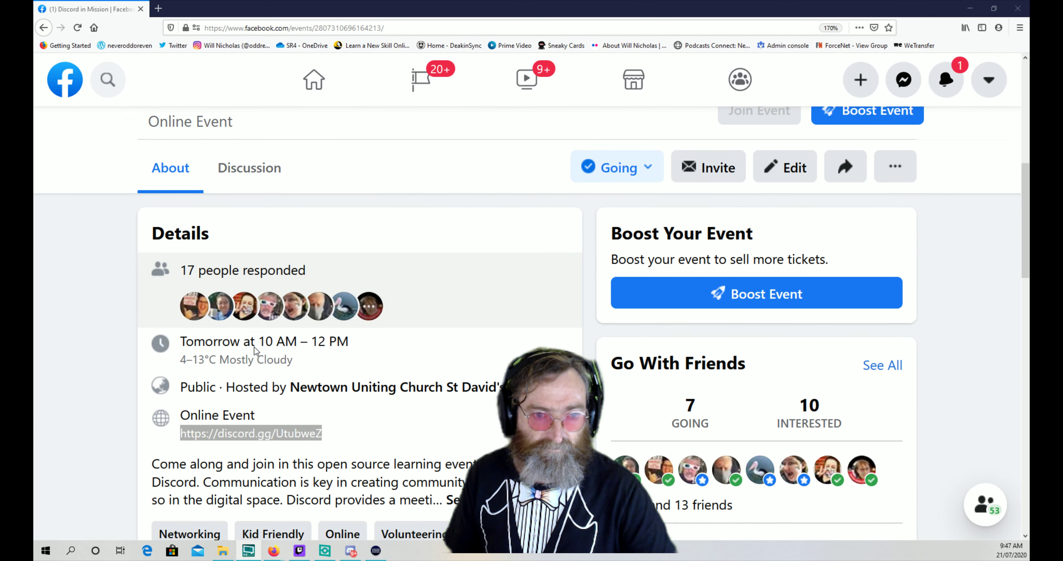
scroll(208, 305, down, 3)
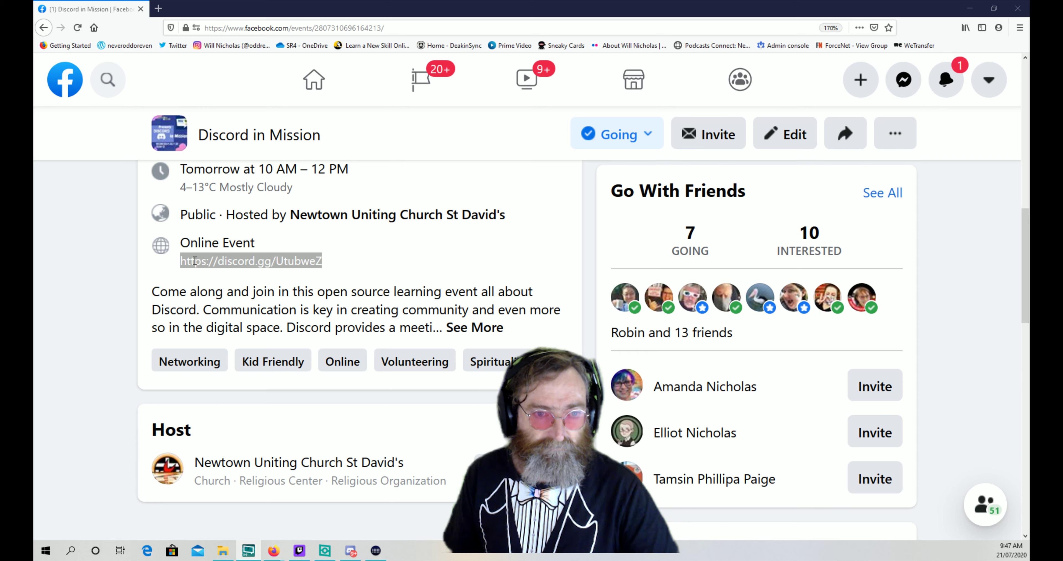
click(281, 262)
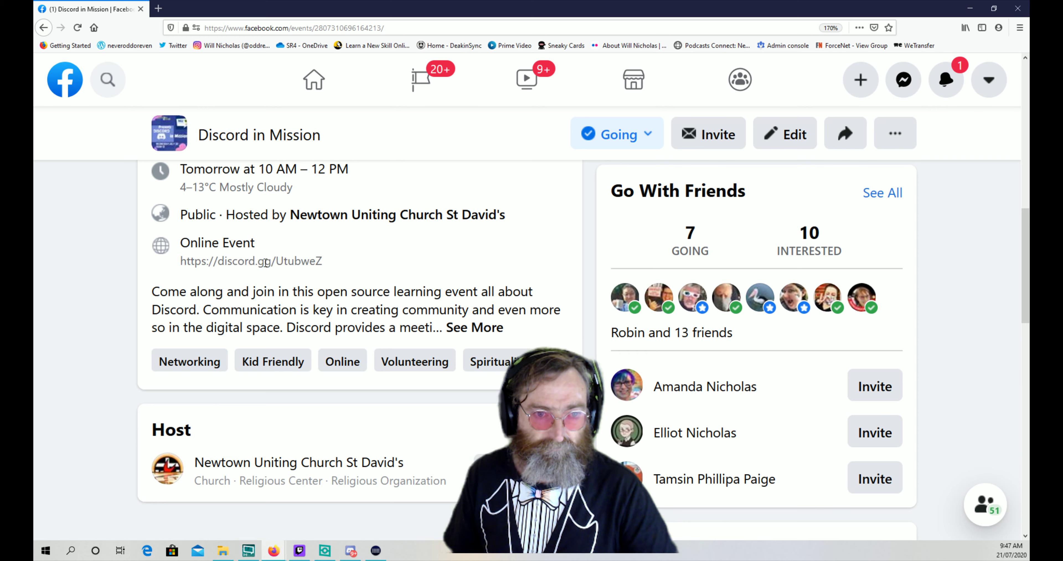
drag(180, 260, 325, 270)
key(ctrl+c)
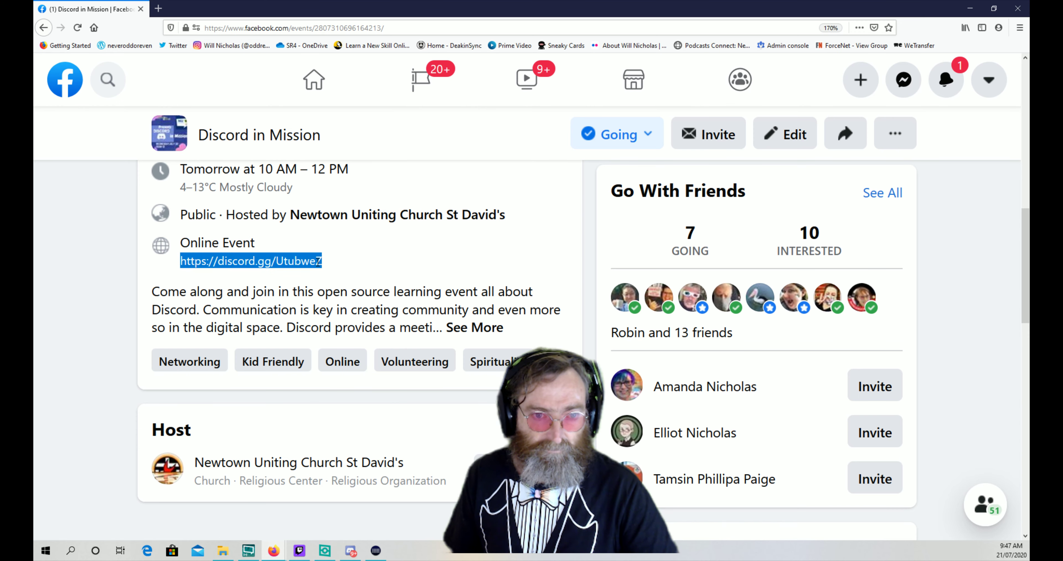
right_click(320, 262)
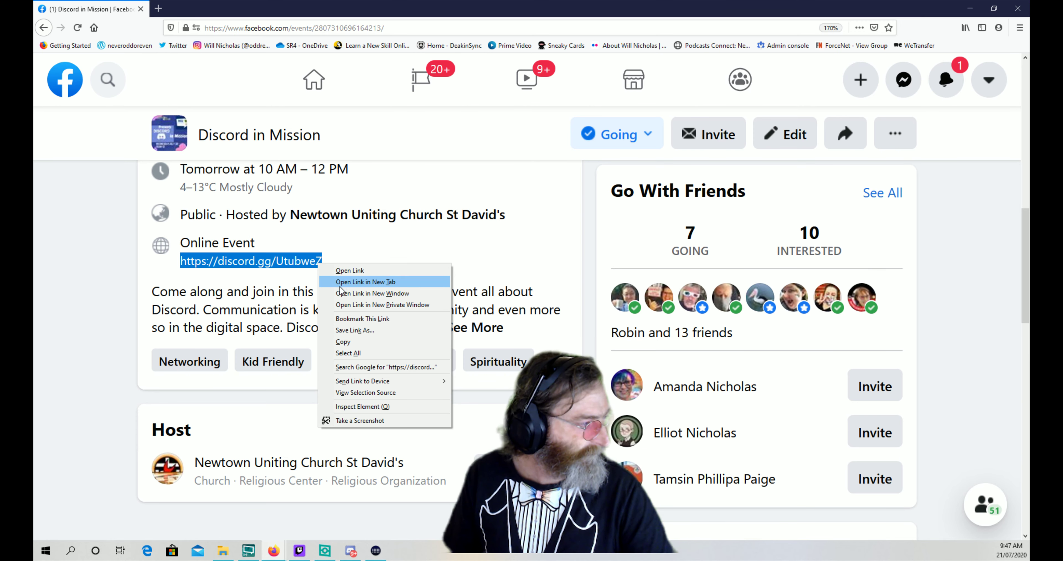
click(355, 341)
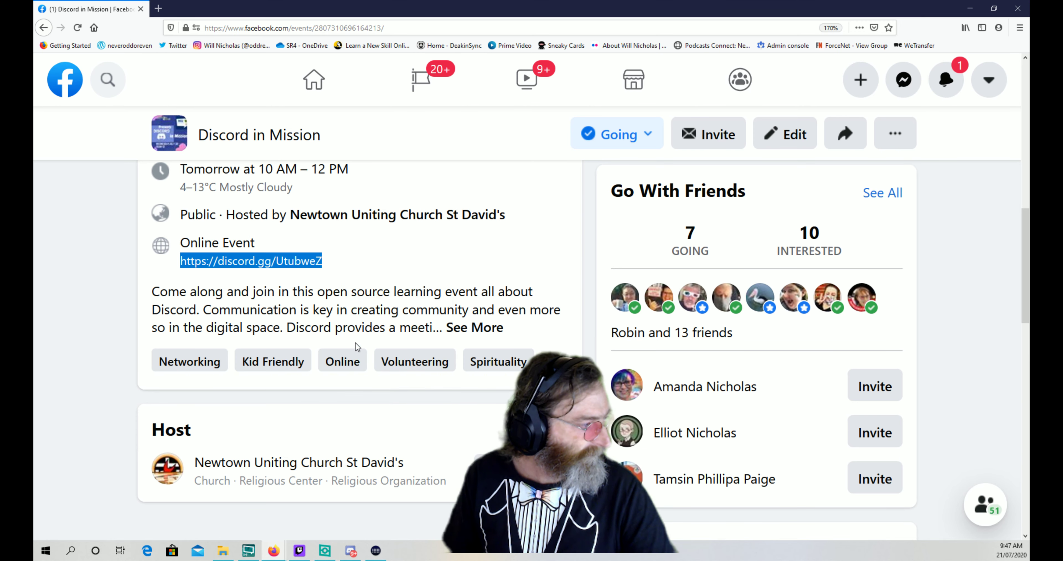
- Paste the copied Discord invite link into the address field of a new browser tab, and return to the event page
click(158, 9)
click(238, 28)
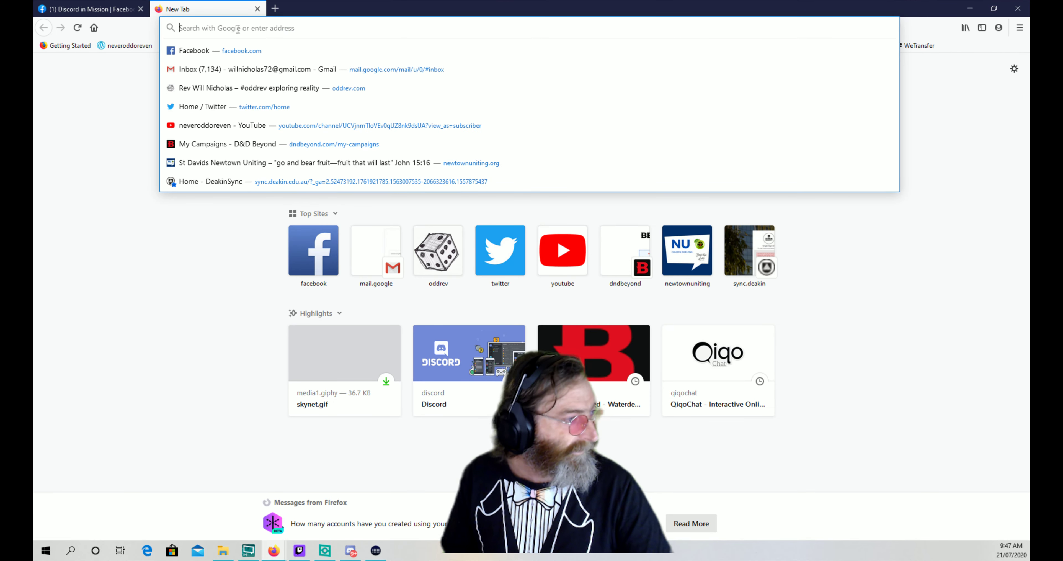
right_click(237, 27)
click(263, 74)
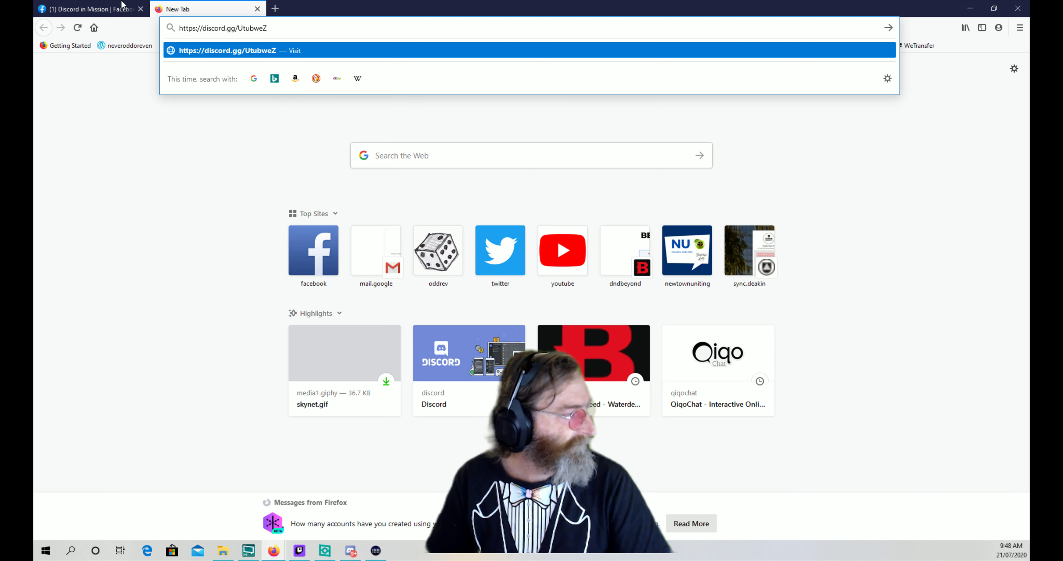
click(90, 11)
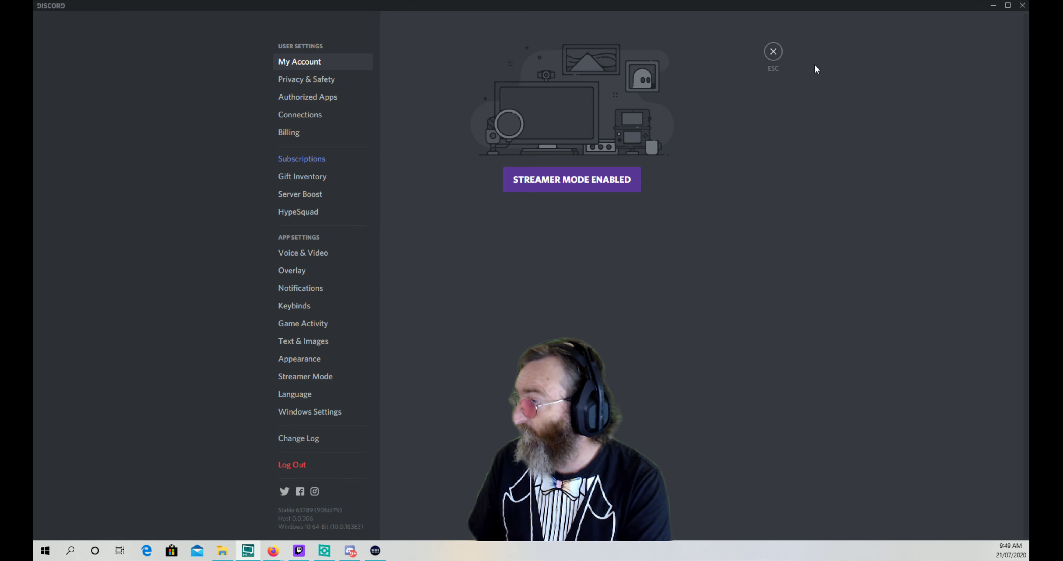
- Close the user settings in Discord and open the Uniting Church Practice server
click(773, 52)
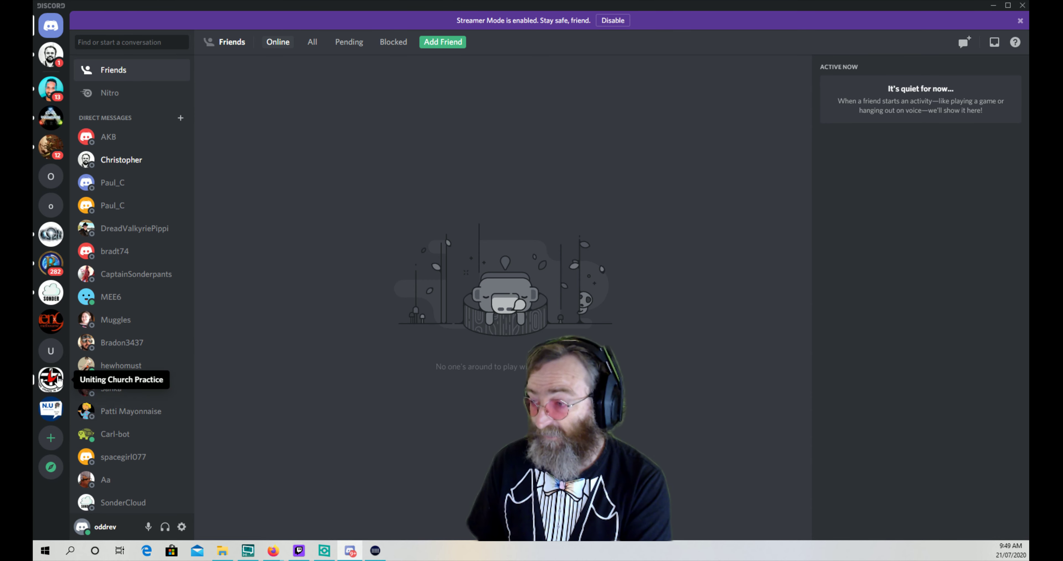
click(51, 385)
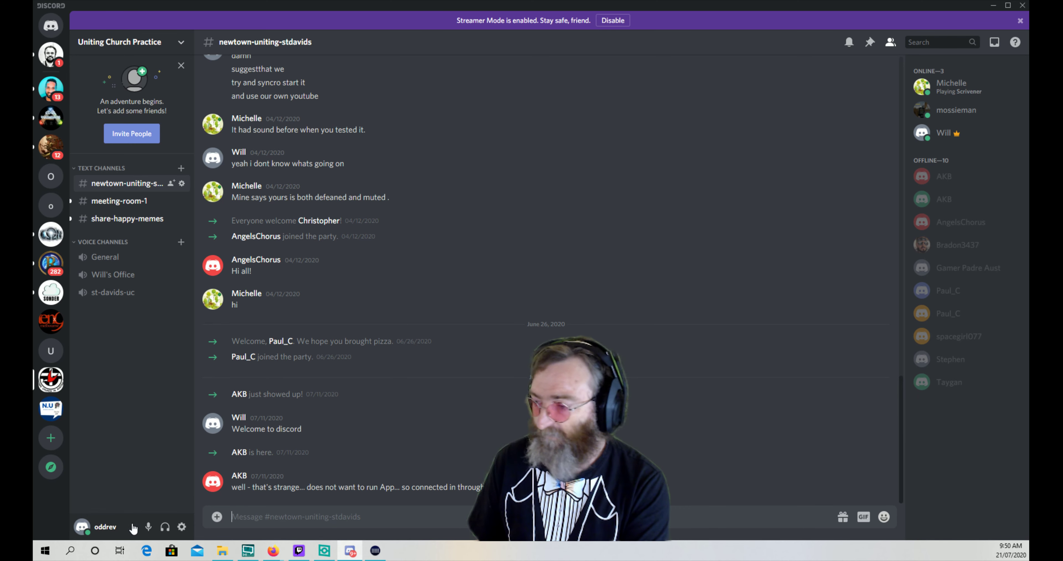
- Open the Voice & Video section of the user settings
click(149, 527)
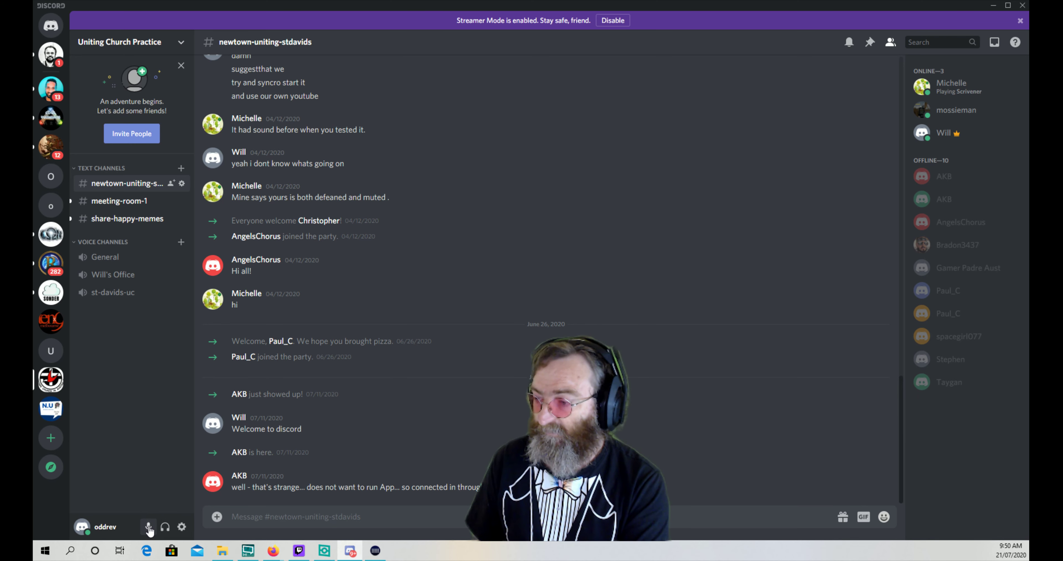
click(166, 527)
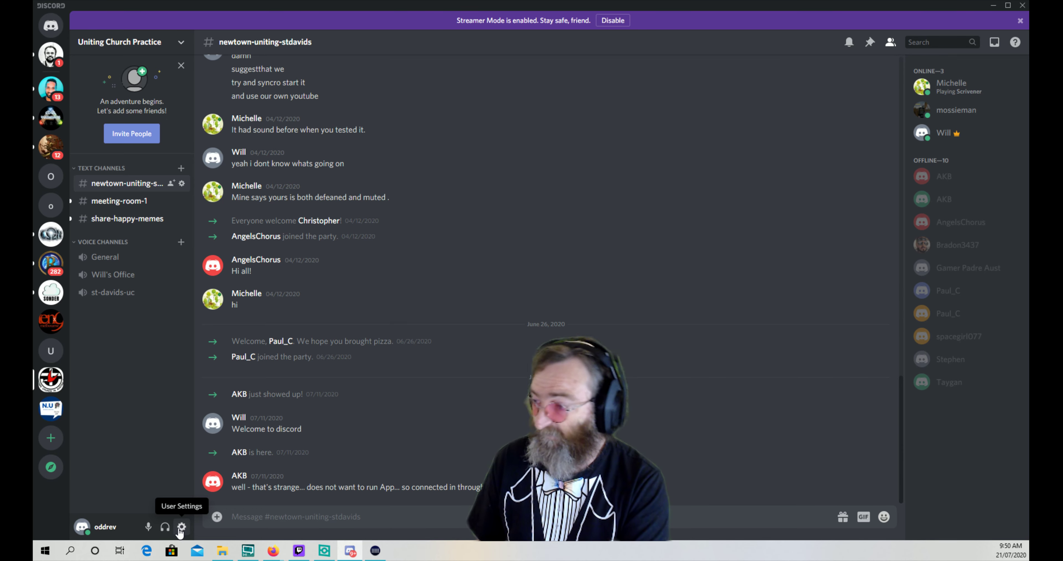
click(181, 527)
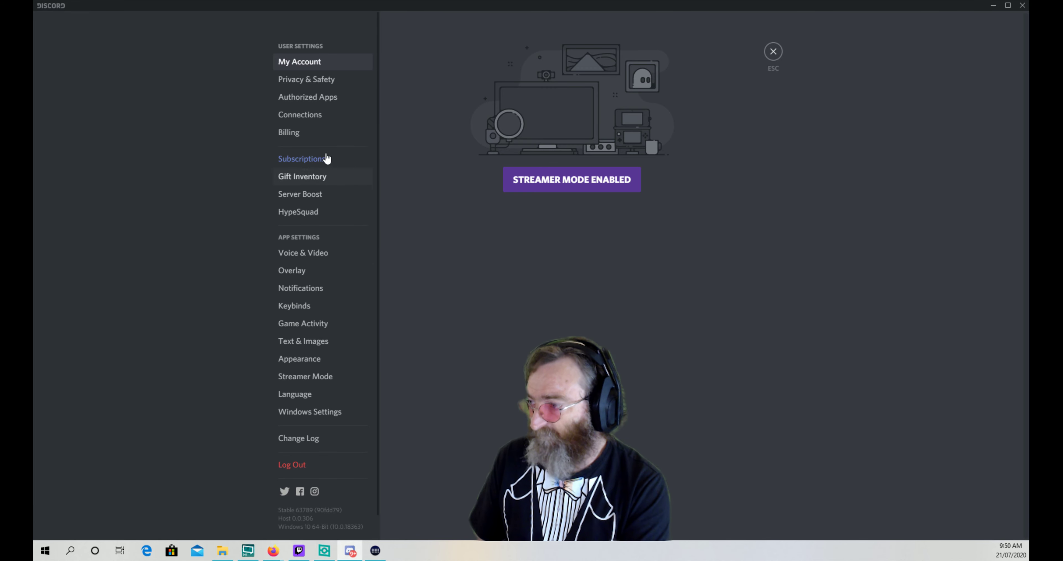
click(303, 255)
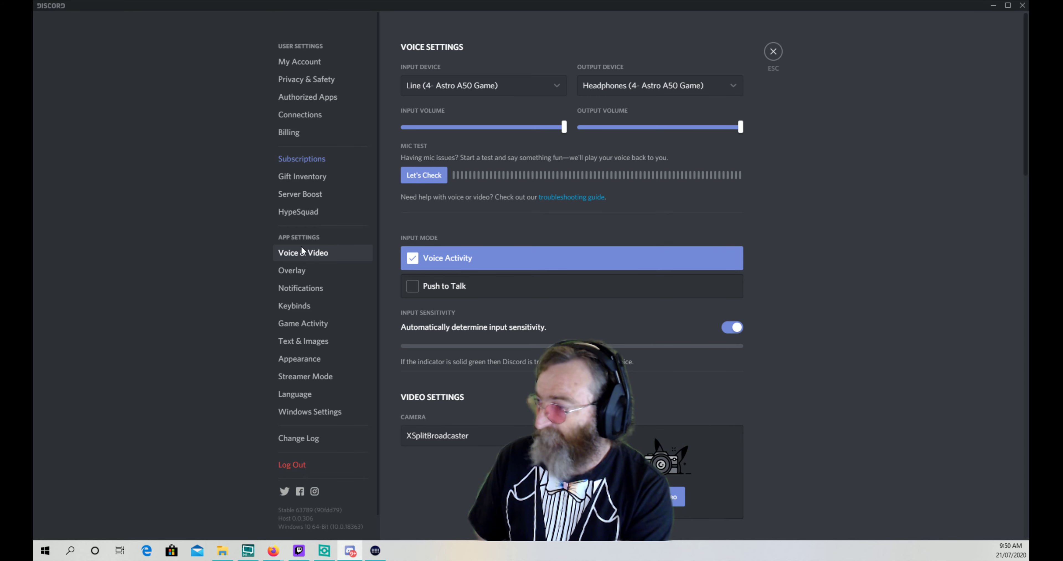
- Switch the input device to Microphone (4- AT2020USB+) and back to Line (4- Astro A50 Game)
click(558, 87)
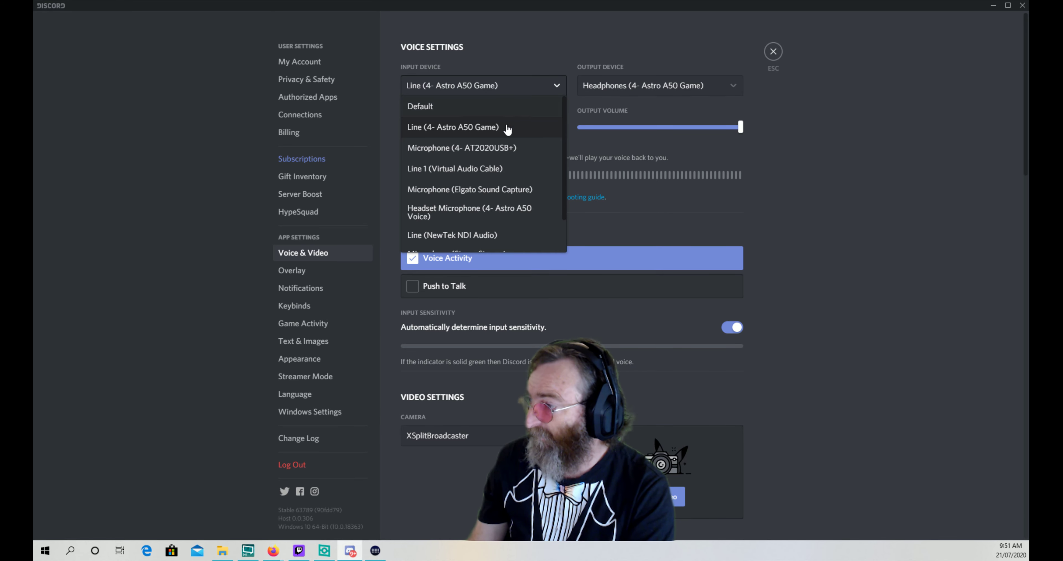
click(487, 151)
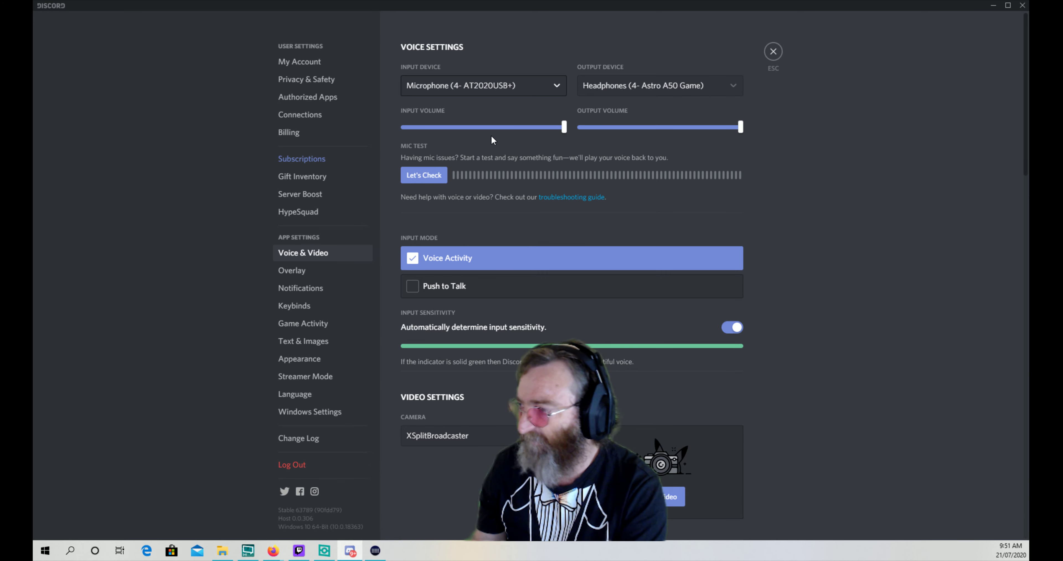
click(556, 85)
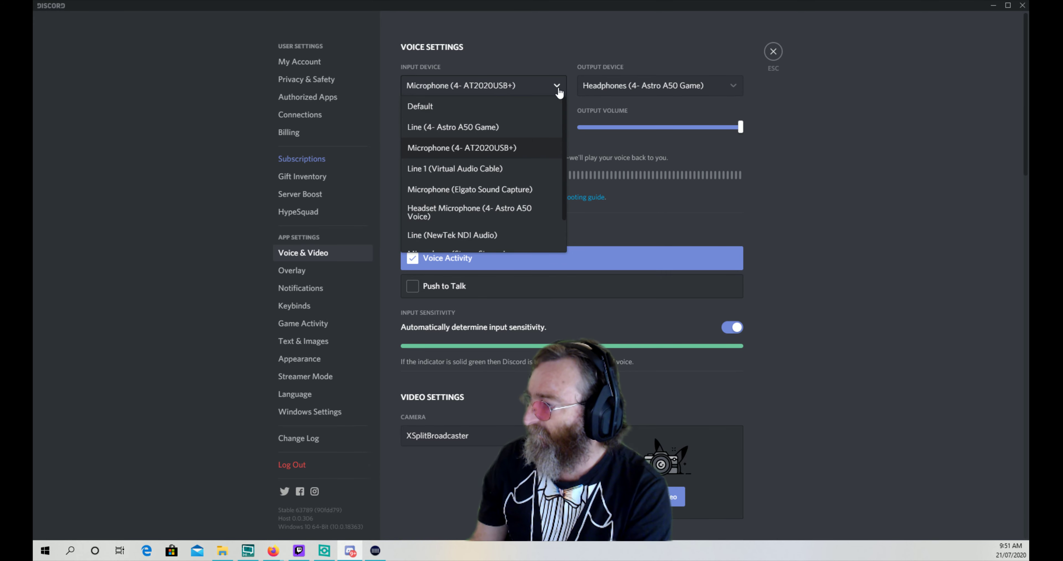
click(490, 127)
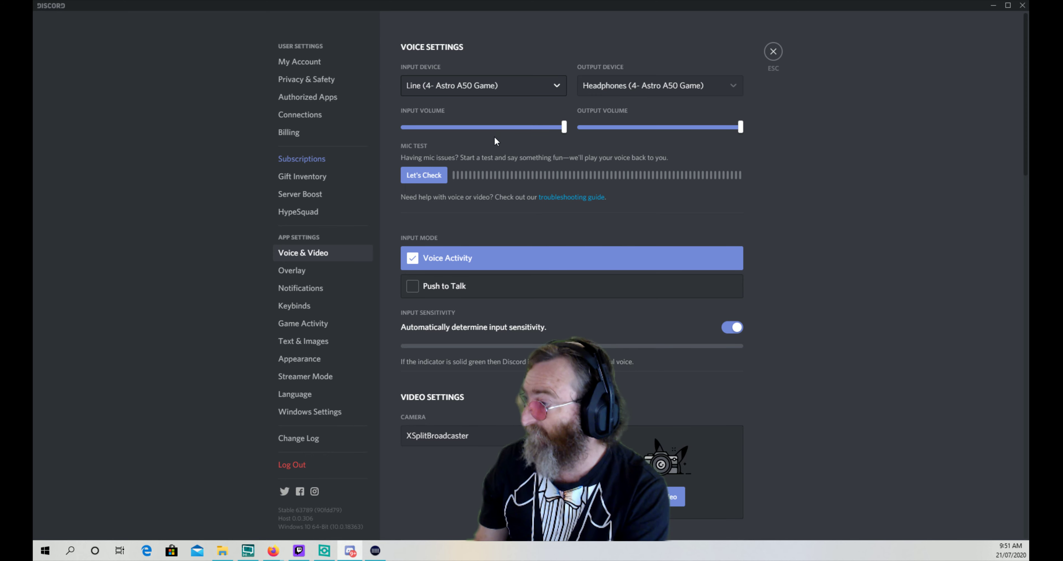
- Review the available input and output devices and leave both selections as they are
click(557, 96)
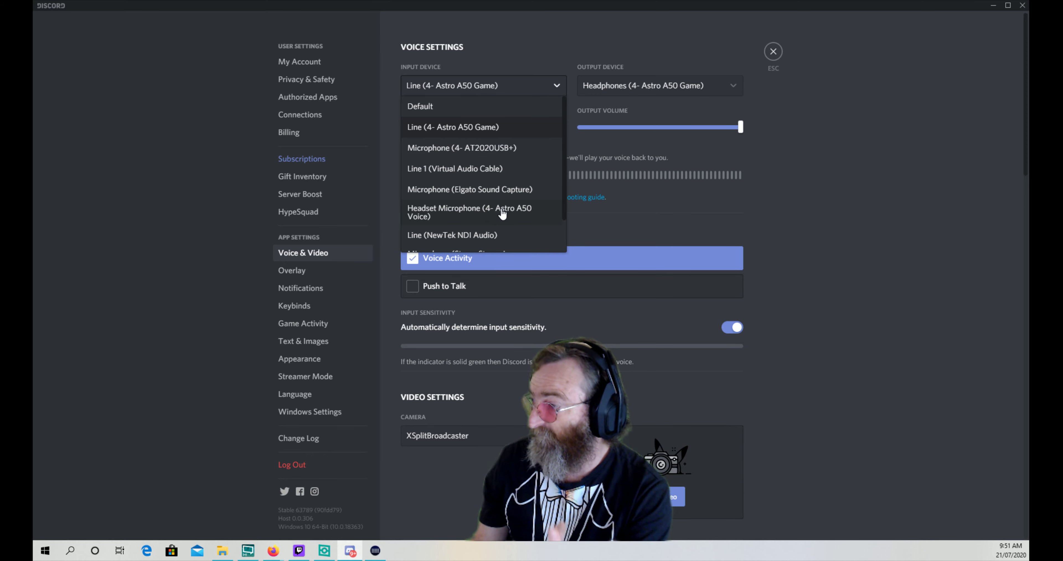
scroll(502, 214, down, 1)
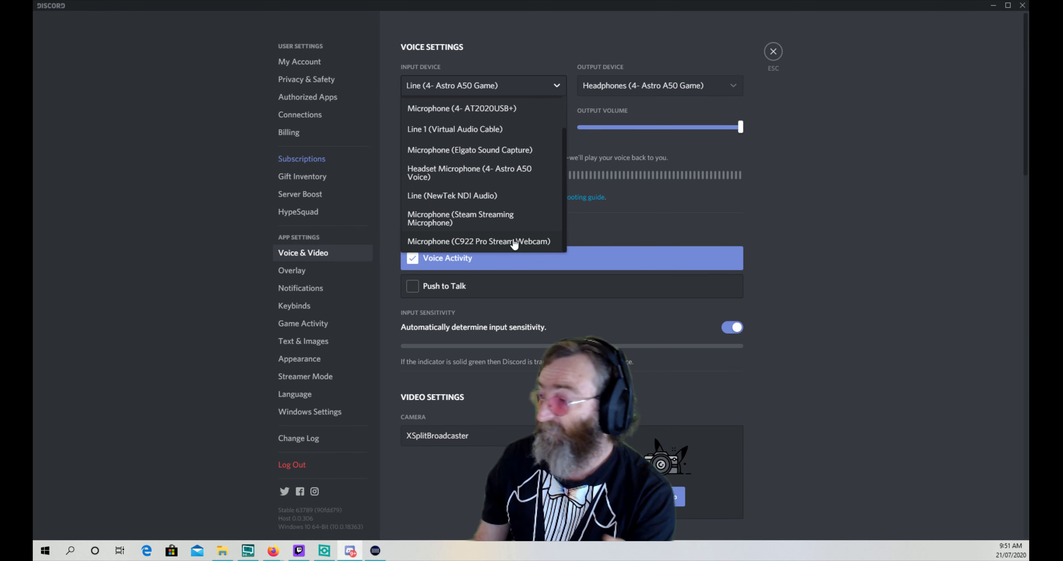
click(555, 91)
click(727, 87)
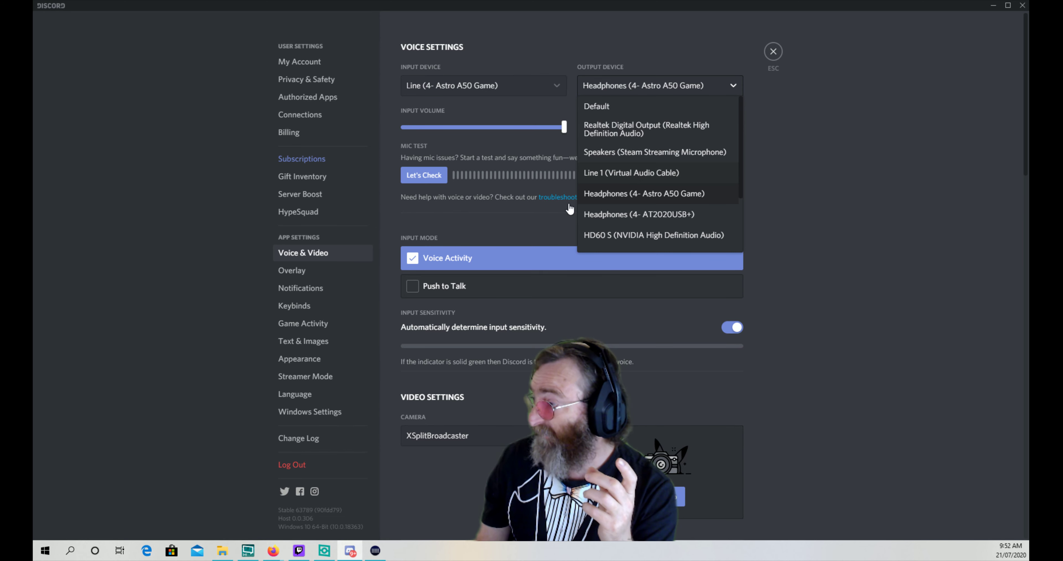
click(544, 230)
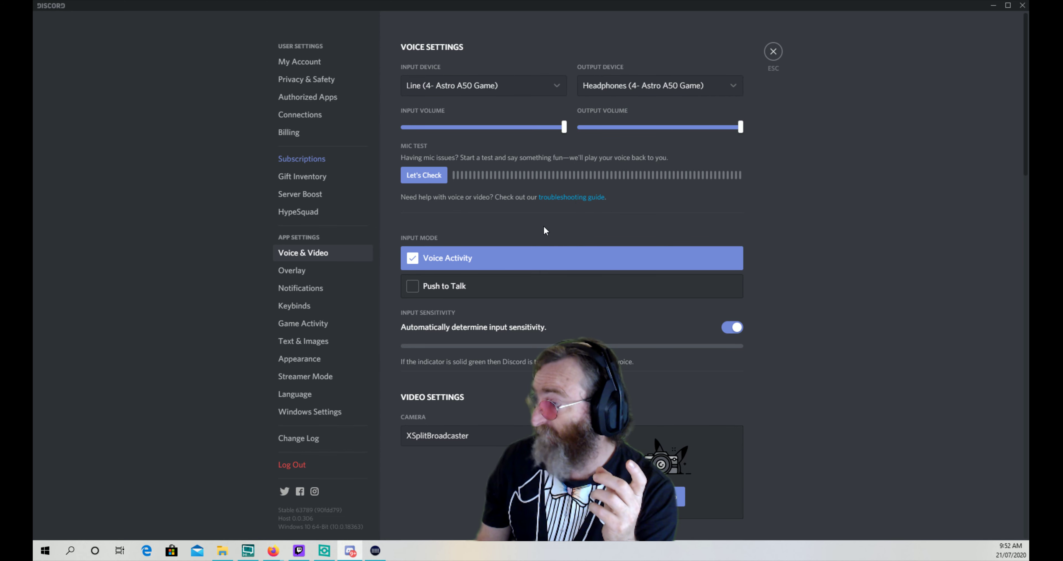
- Run a mic test, trying Microphone (4- AT2020USB+) as the input device before returning to Line (4- Astro A50 Game)
click(422, 176)
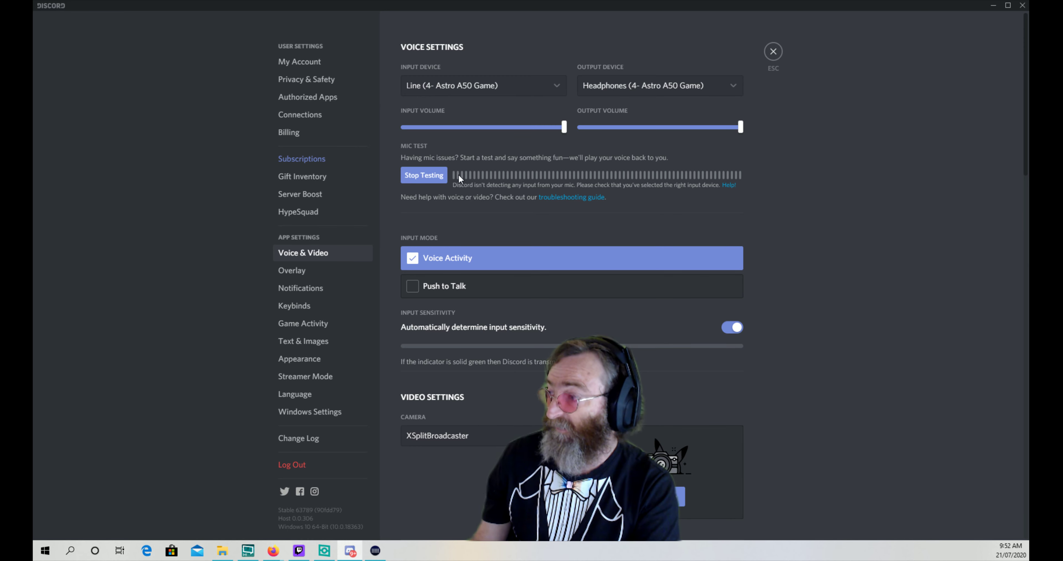
click(555, 86)
click(502, 149)
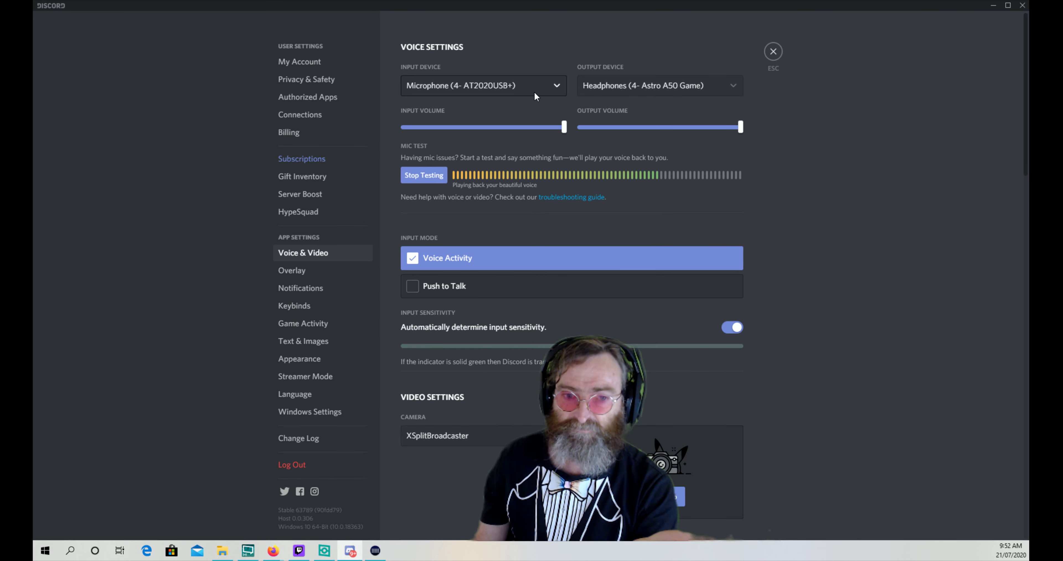
click(544, 89)
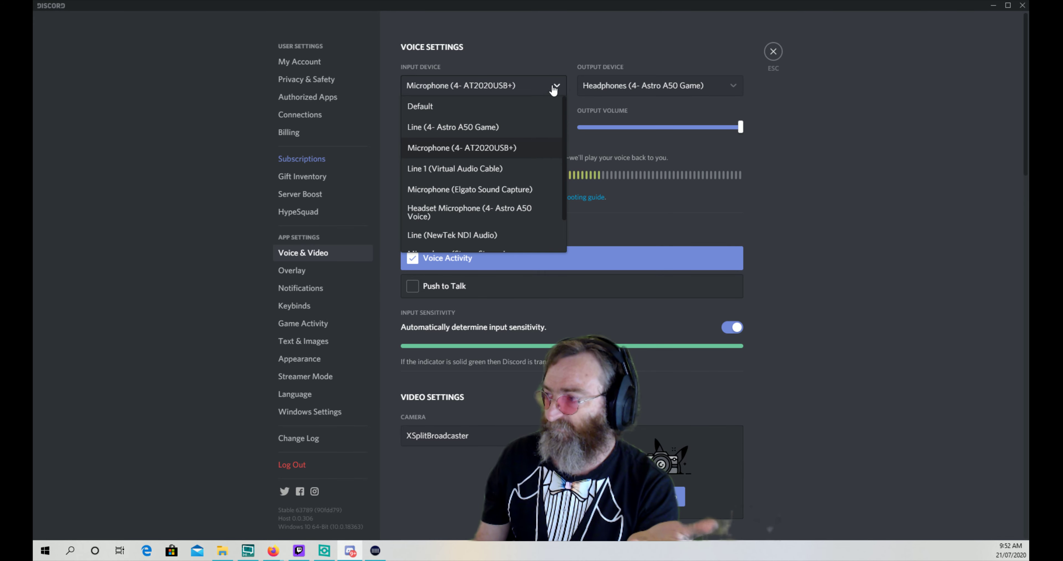
click(481, 127)
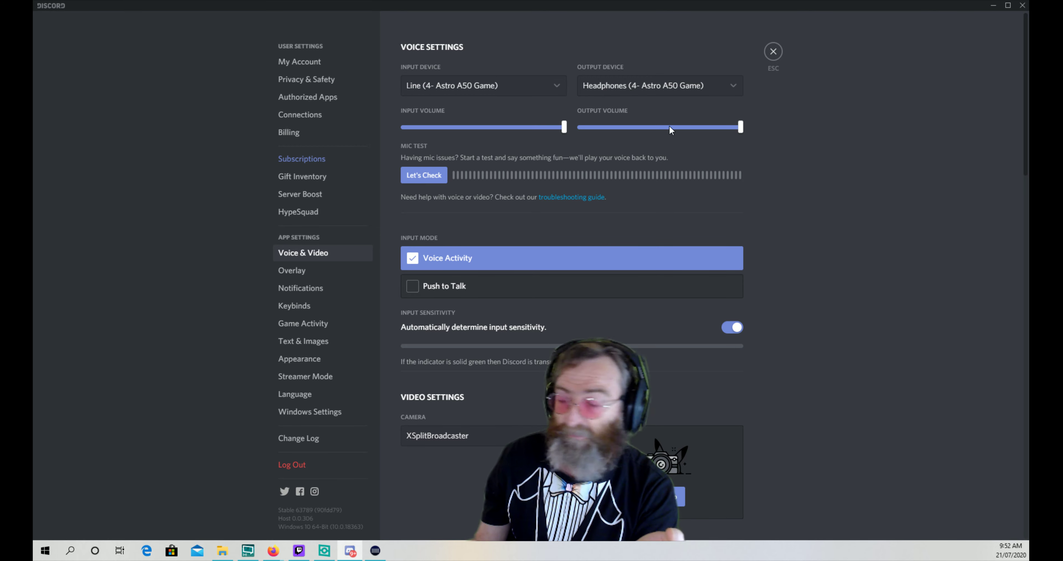
- Set the output device to Headphones (4- AT2020USB+) and start a mic test
click(723, 87)
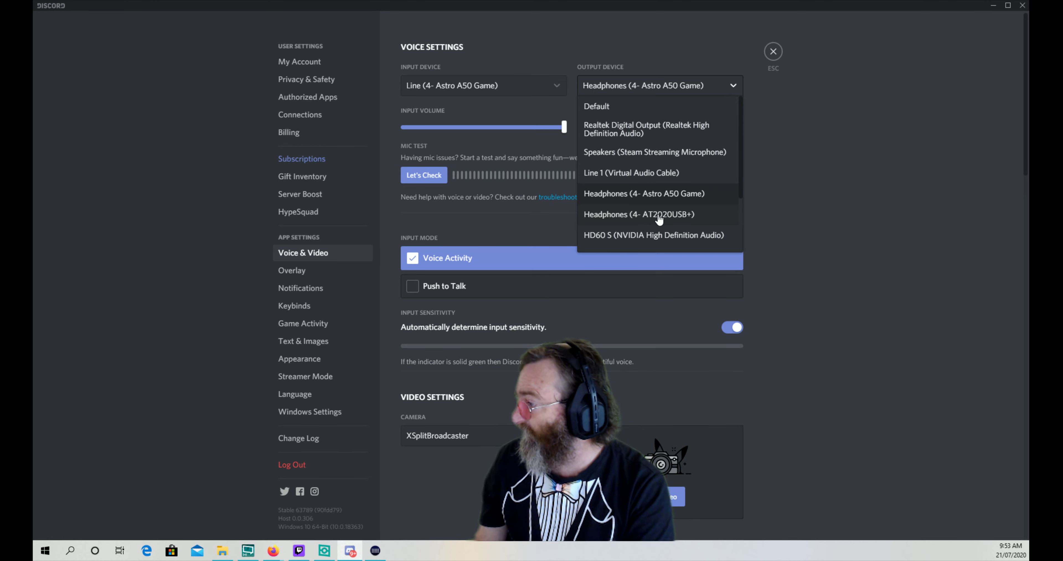
click(640, 215)
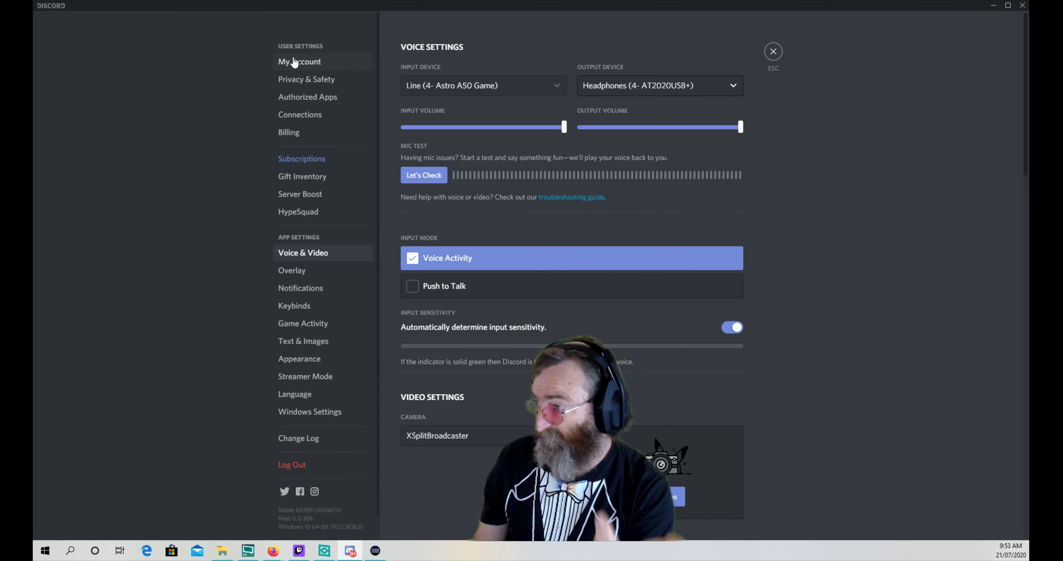
click(434, 178)
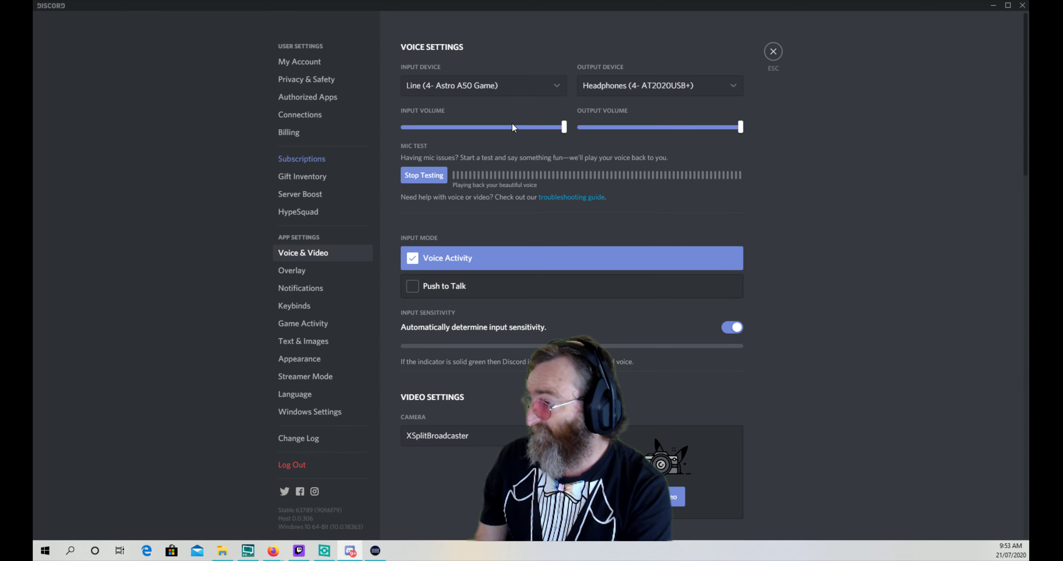
- During the running mic test, try the AT2020USB+ microphone as the input device, and restore Line (4- Astro A50 Game)
click(559, 86)
click(501, 149)
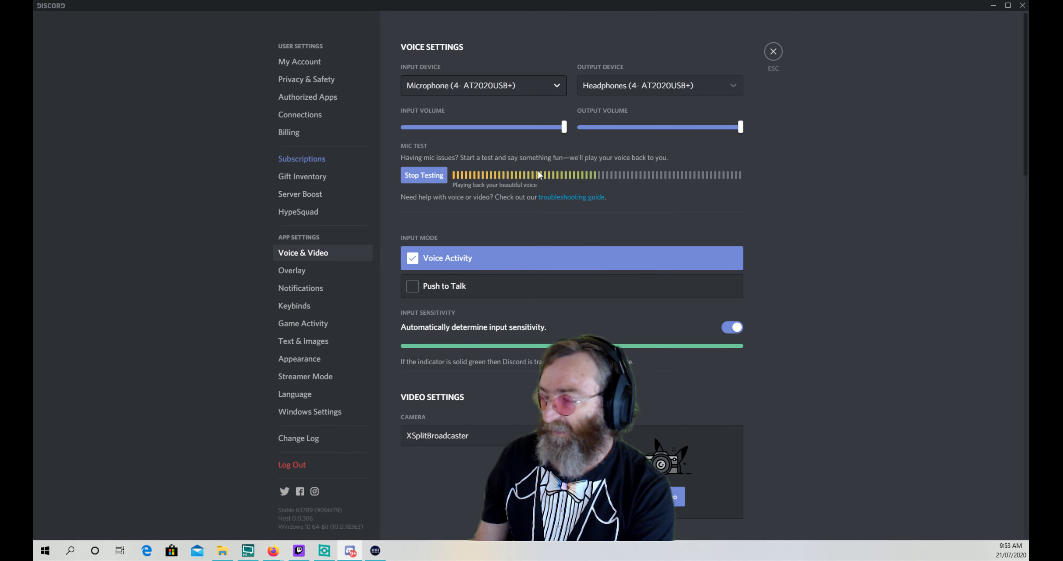
click(556, 86)
click(490, 127)
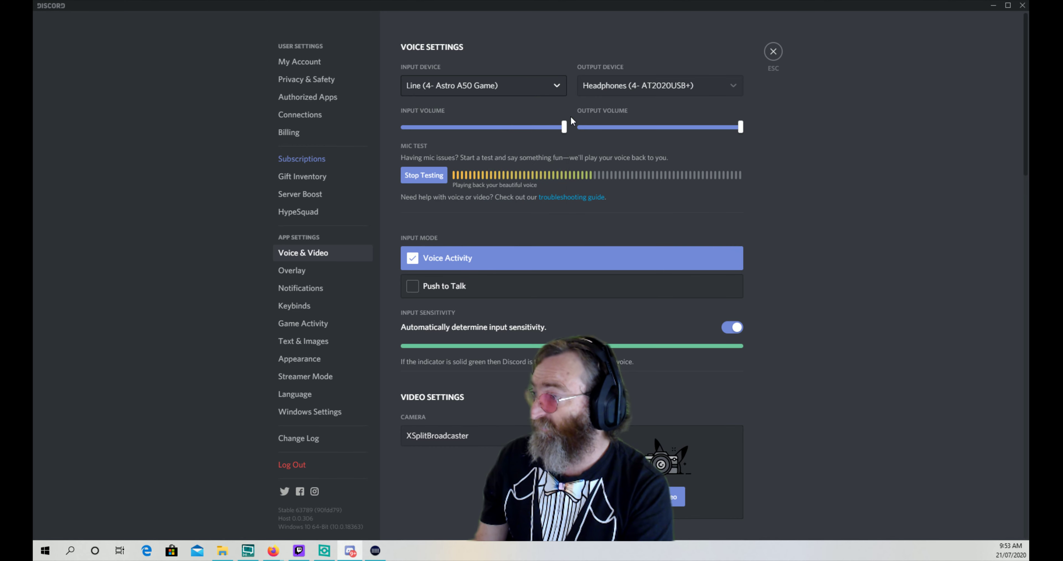
- Set the output device to Headphones (4- Astro A50 Game)
click(718, 82)
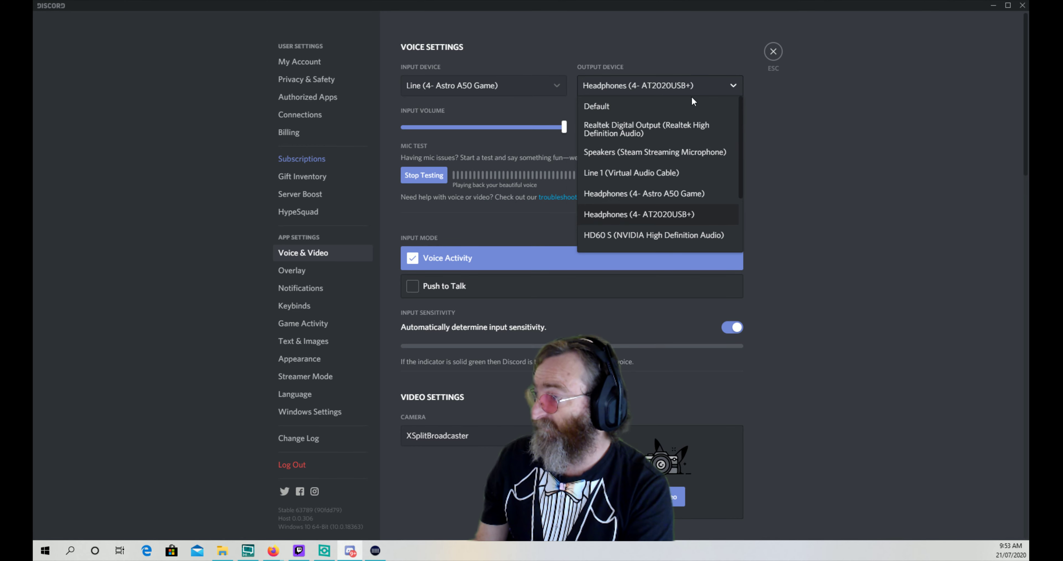
click(660, 193)
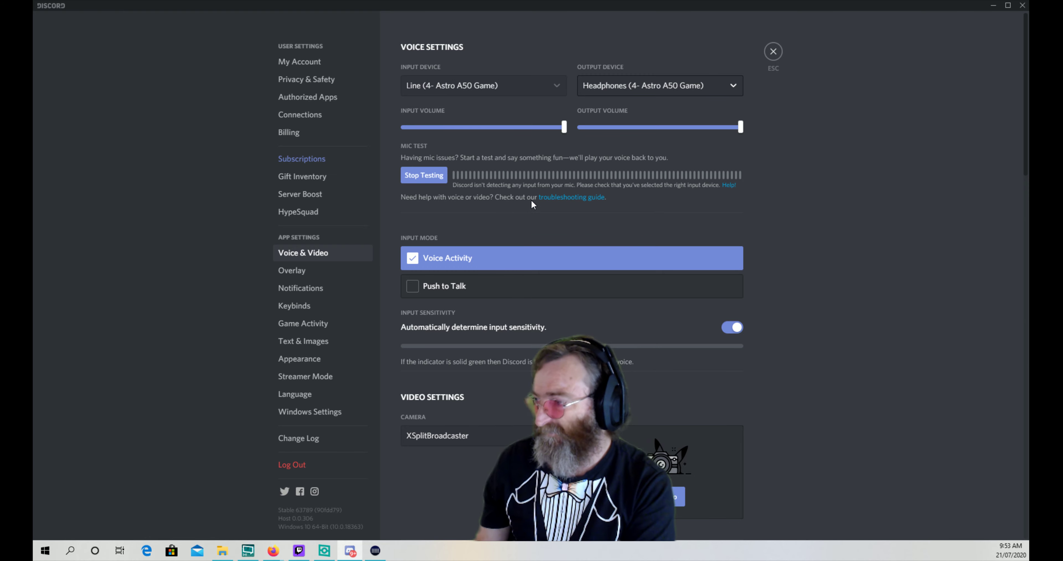
- Try the c922 Pro Stream Webcam as the camera in the video settings and look over the other available cameras
scroll(532, 204, down, 4)
scroll(530, 201, down, 3)
scroll(526, 196, up, 3)
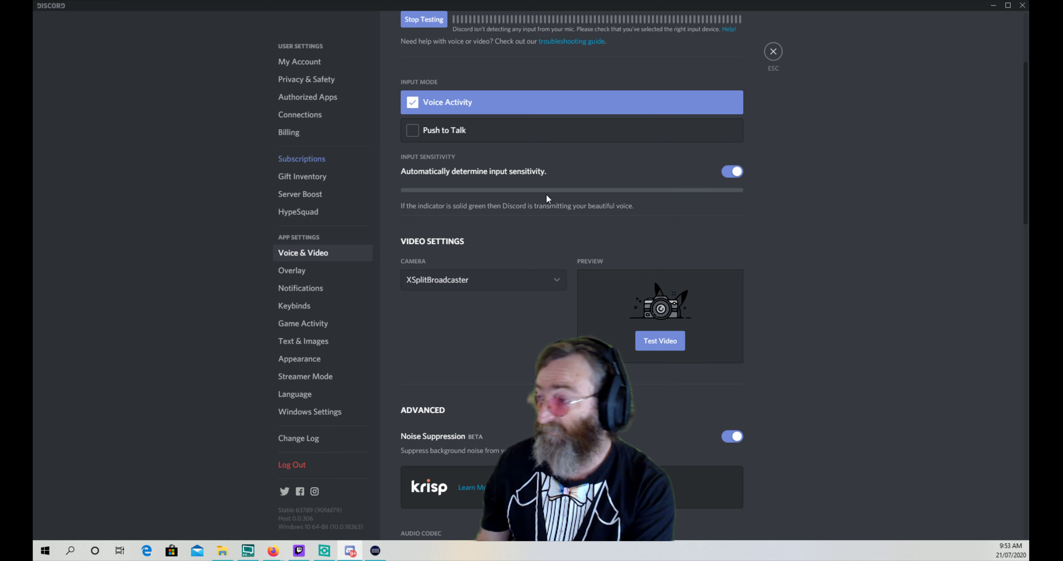
click(560, 285)
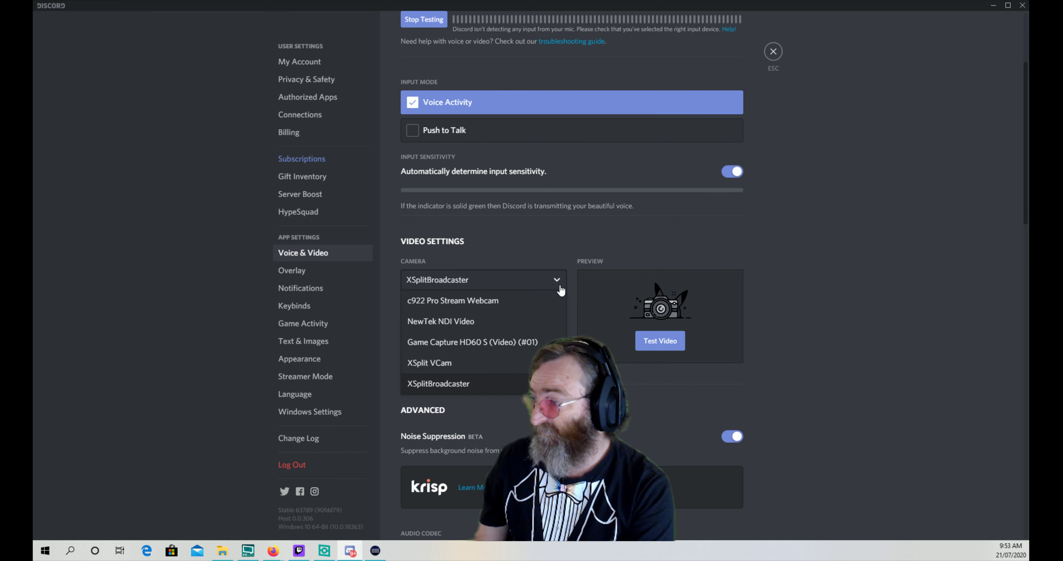
click(452, 300)
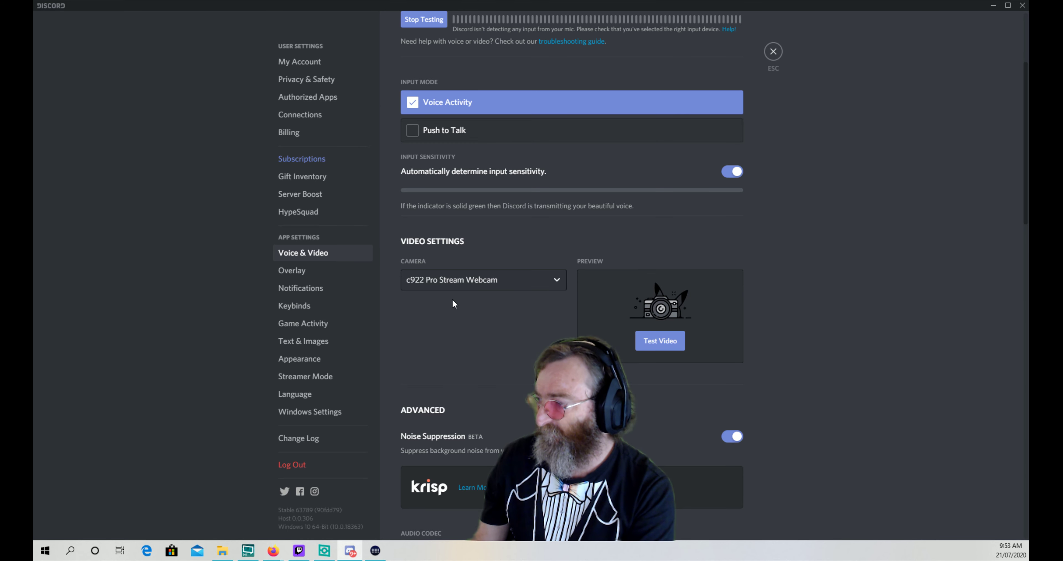
click(559, 282)
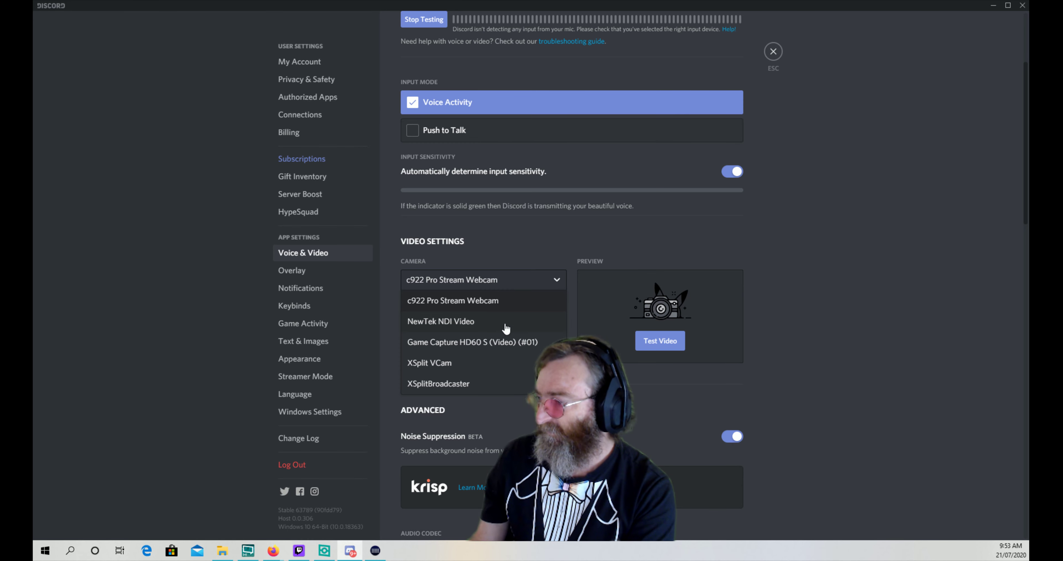
click(555, 281)
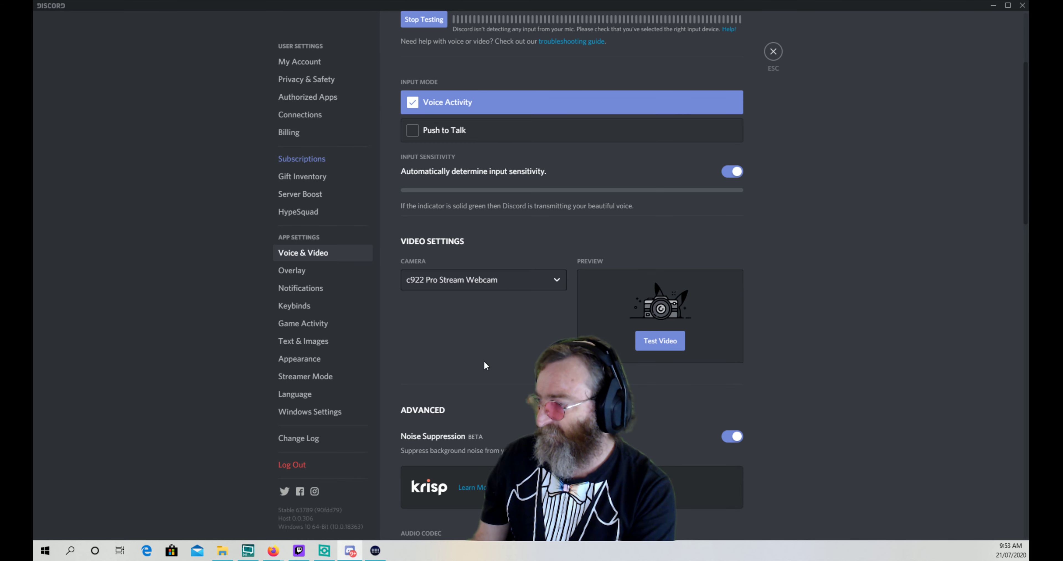
- Set the camera to XSplit VCam and start the video test preview
click(556, 285)
click(471, 366)
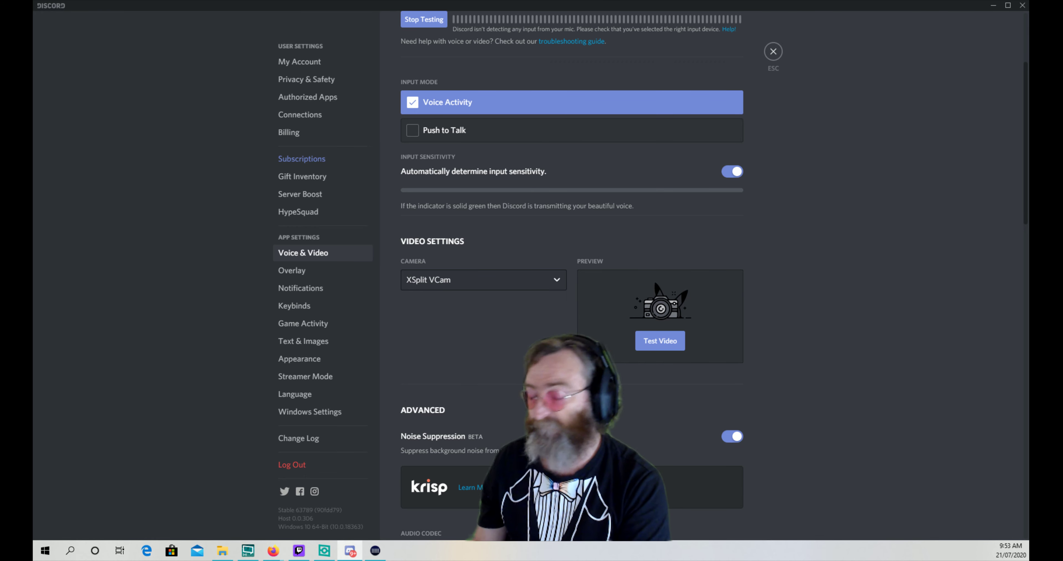
click(654, 345)
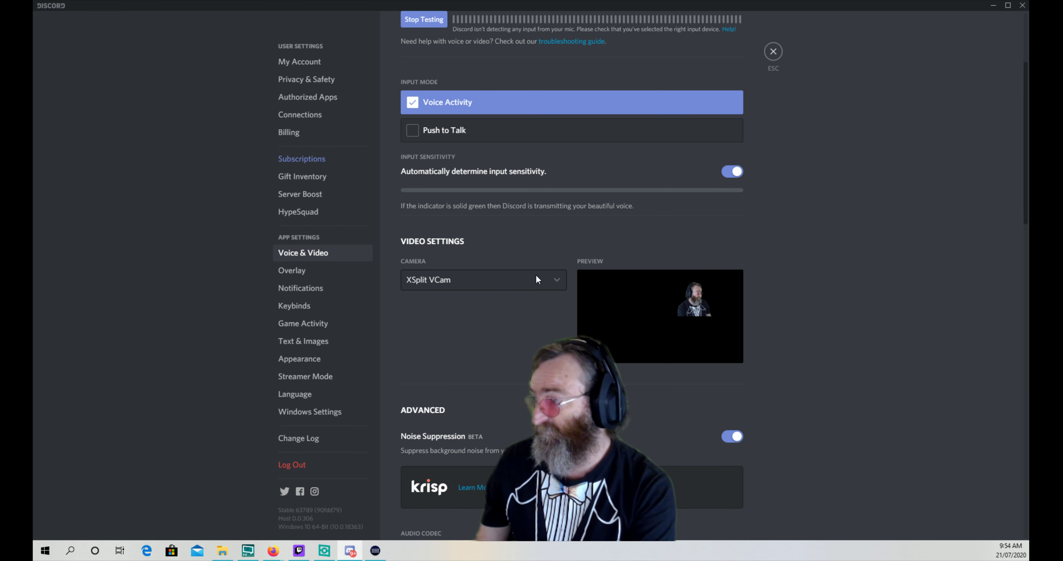
- Review the list of available cameras while the preview runs, leaving XSplit VCam selected
click(553, 281)
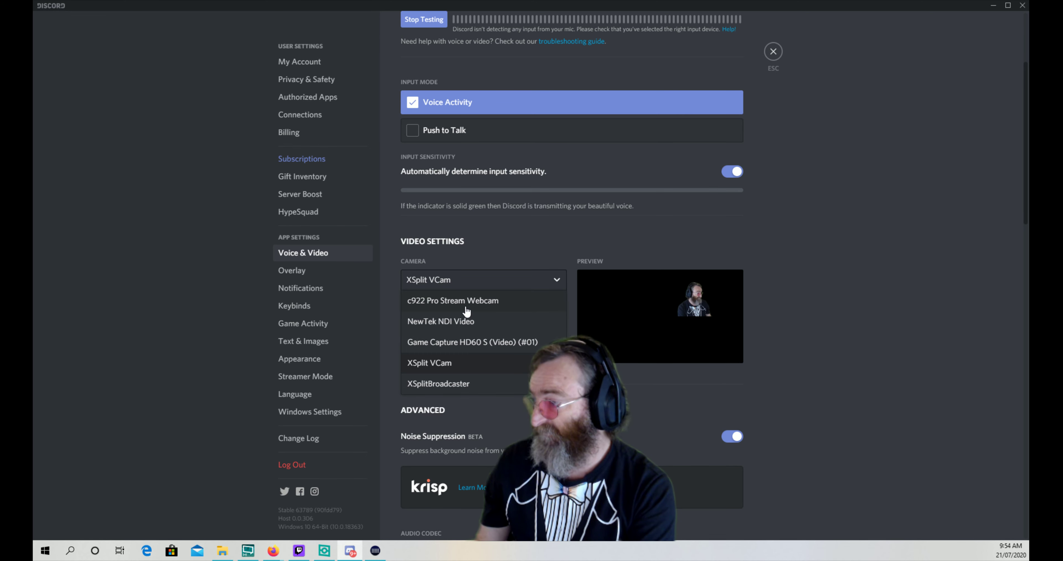
click(544, 280)
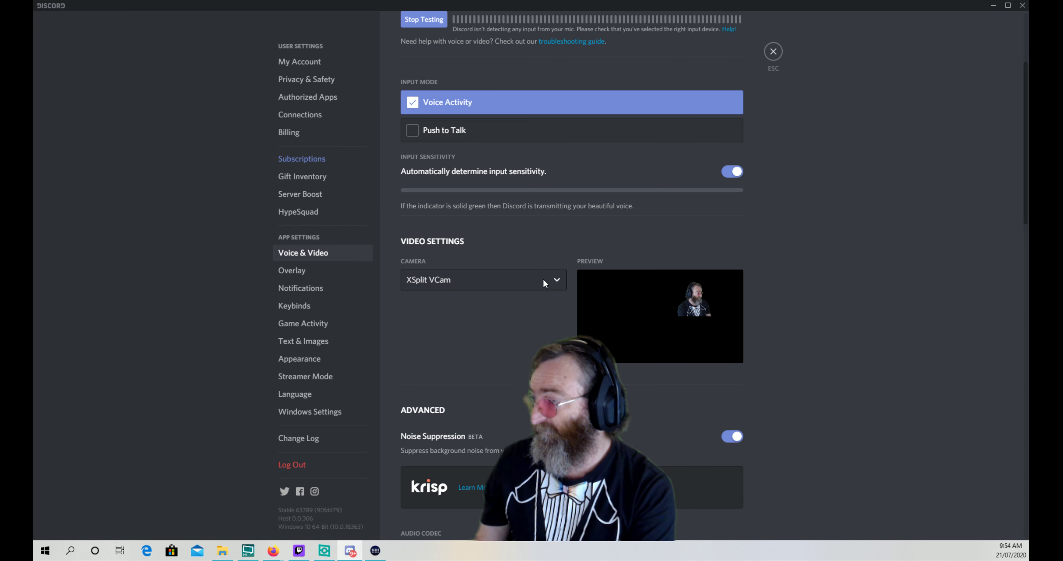
click(543, 279)
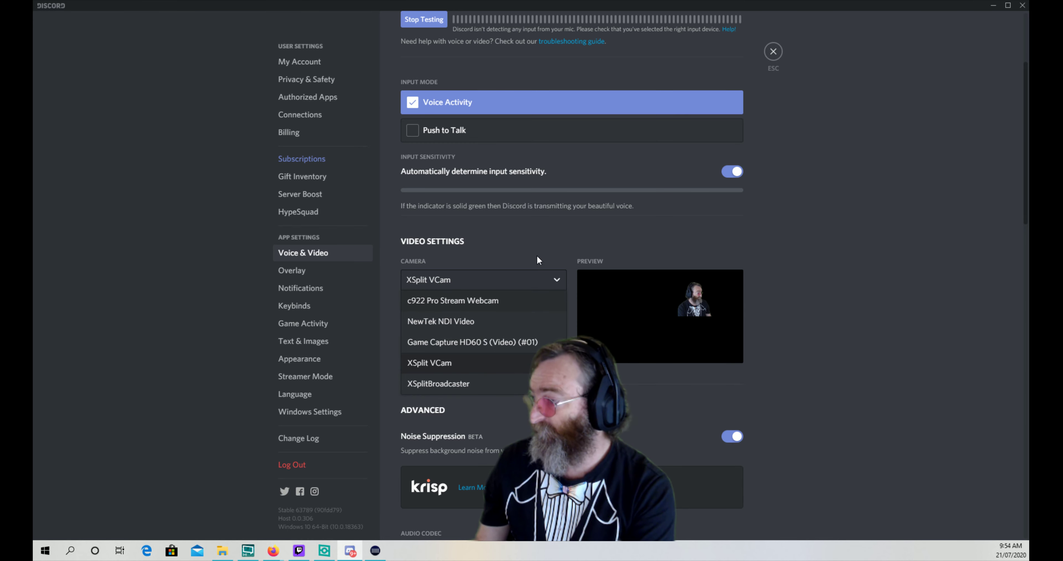
click(531, 244)
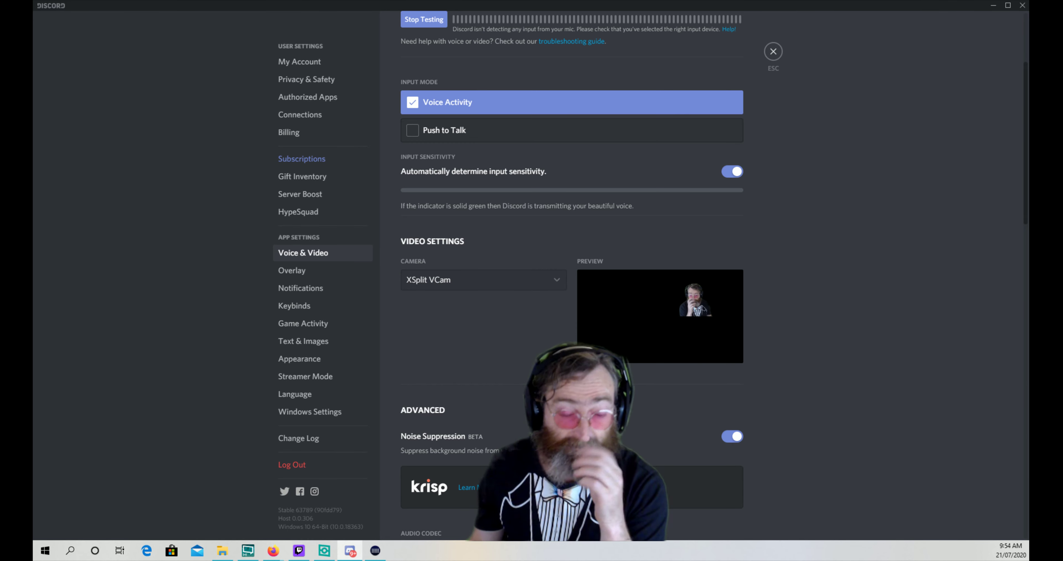